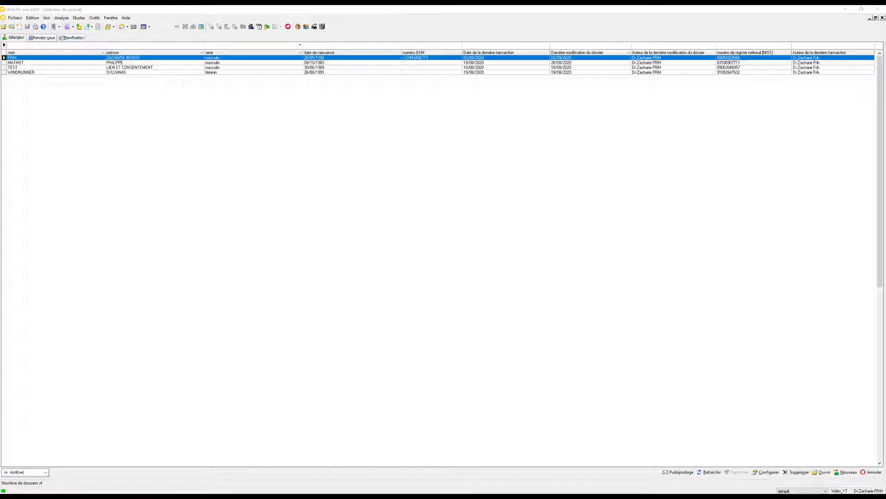
Open the first listed patient's record and create a new consultation transaction dated 04/09/2020
{"action": "double_click", "coordinate": [187, 56]}
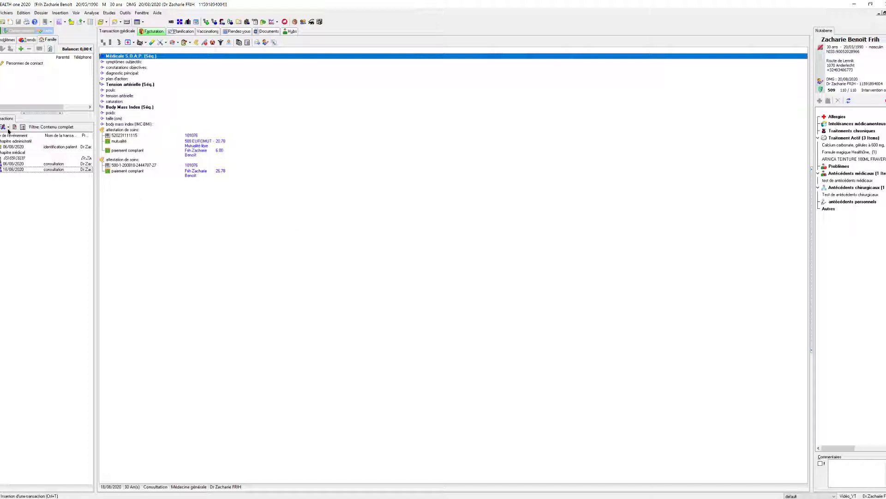
{"action": "left_click", "coordinate": [2, 128]}
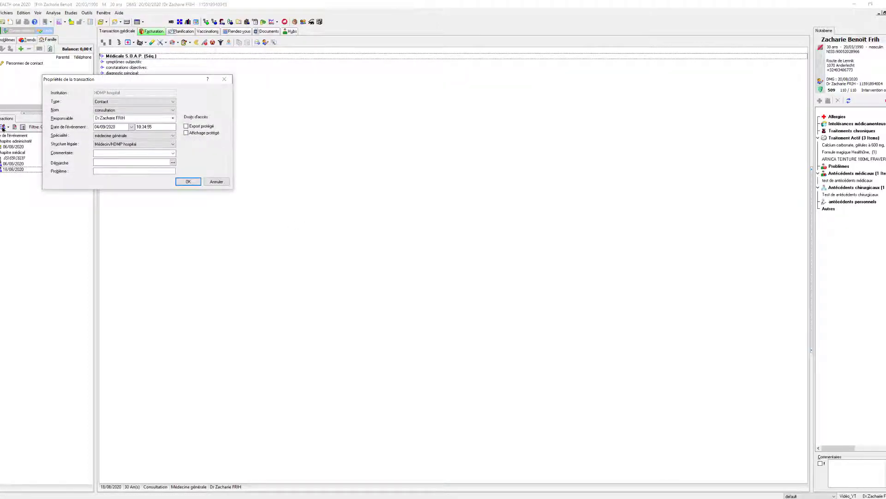
{"action": "left_click", "coordinate": [188, 181]}
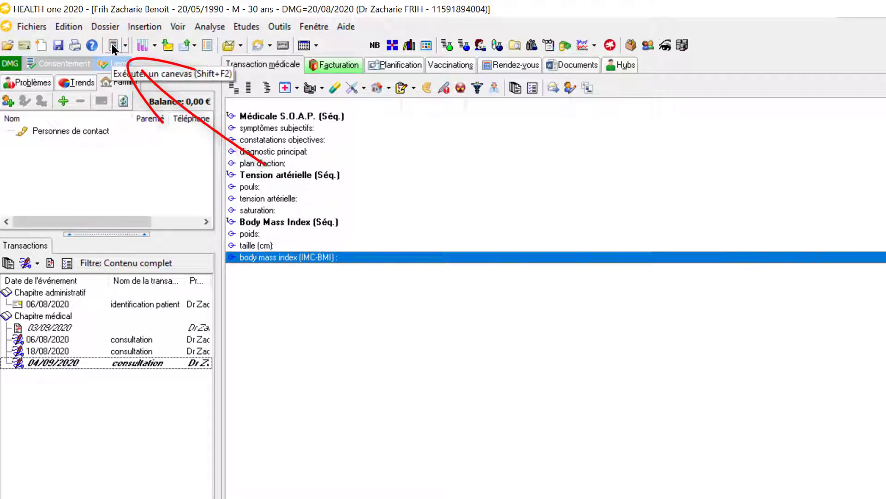
Run the template "Aptitude sportive (certificat) (pt format).cvs" from the Certificats folder of the canevas
{"action": "left_click", "coordinate": [112, 43]}
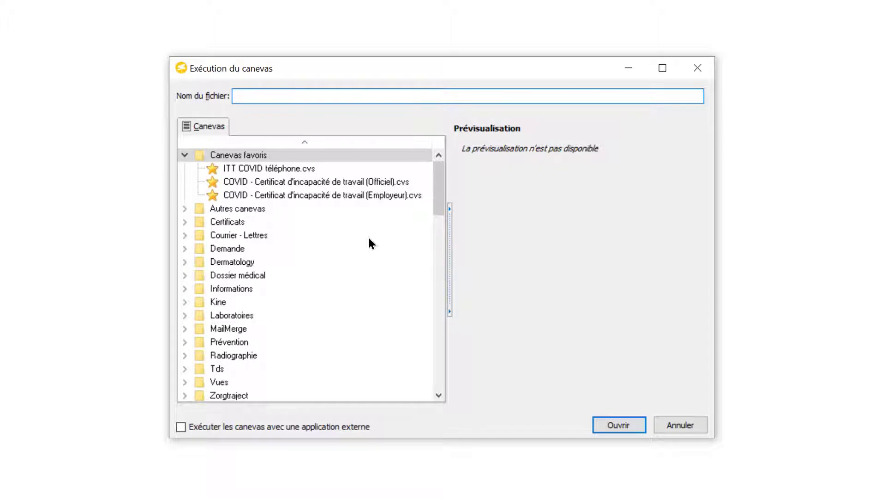
{"action": "left_click_drag", "start_coordinate": [438, 183], "coordinate": [448, 366]}
{"action": "scroll", "coordinate": [423, 182], "scroll_direction": "up", "scroll_amount": 15}
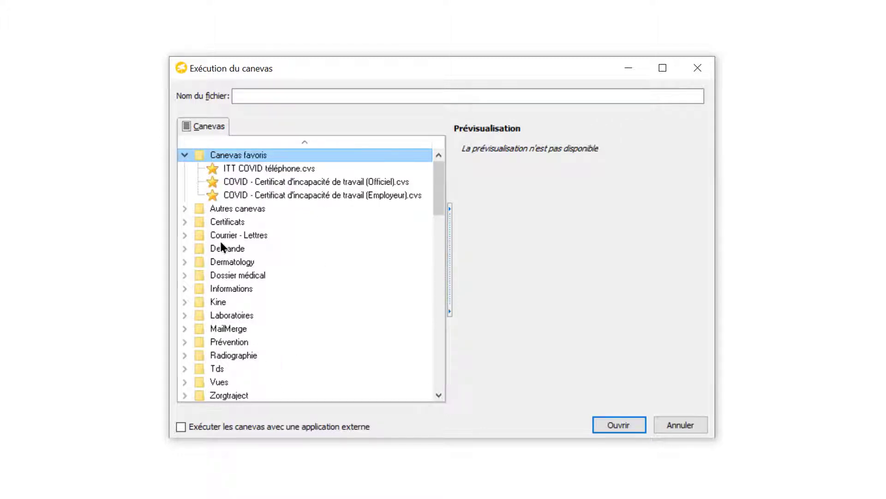
{"action": "left_click", "coordinate": [184, 222]}
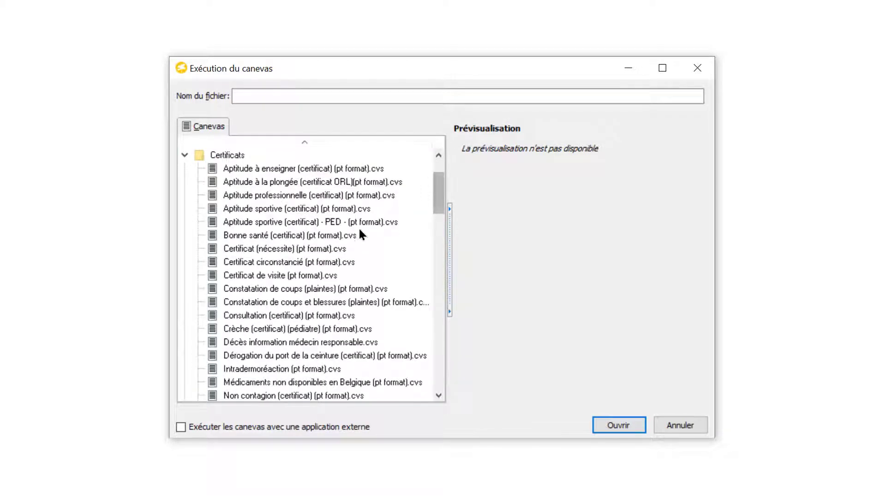
{"action": "left_click_drag", "start_coordinate": [439, 194], "coordinate": [438, 214]}
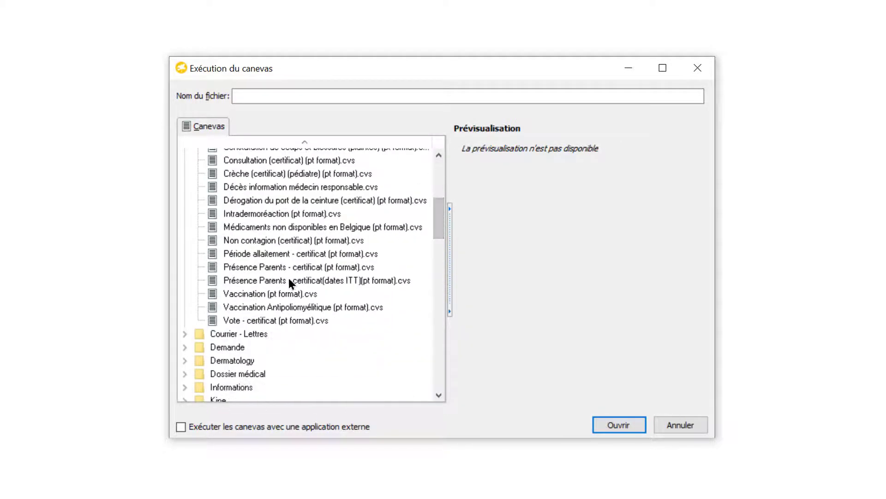
{"action": "left_click", "coordinate": [253, 267]}
{"action": "scroll", "coordinate": [279, 249], "scroll_direction": "up", "scroll_amount": 2}
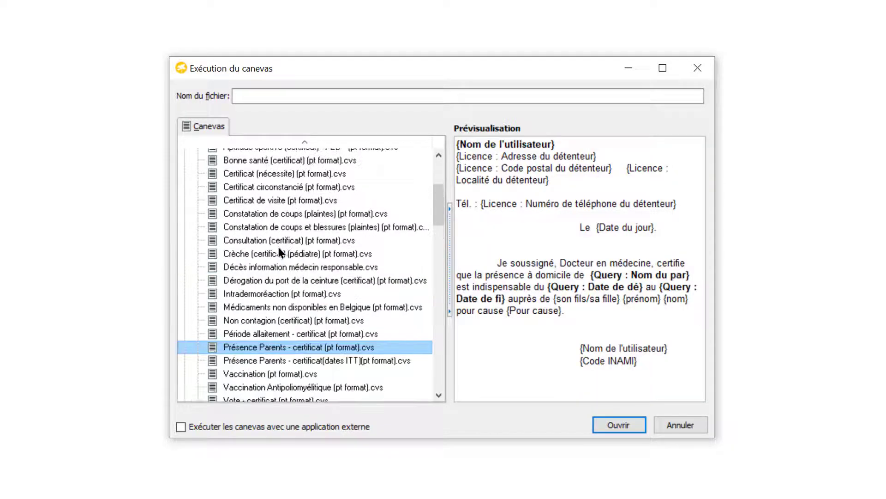
{"action": "scroll", "coordinate": [263, 187], "scroll_direction": "up", "scroll_amount": 1}
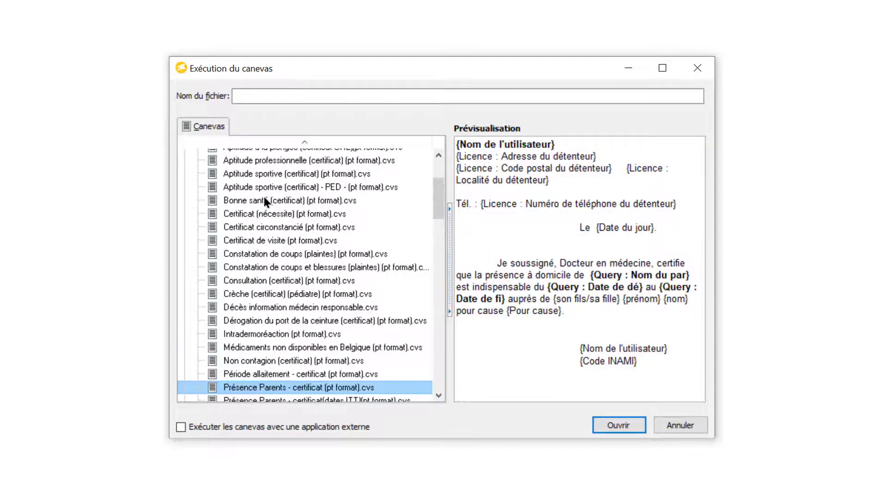
{"action": "left_click", "coordinate": [269, 174]}
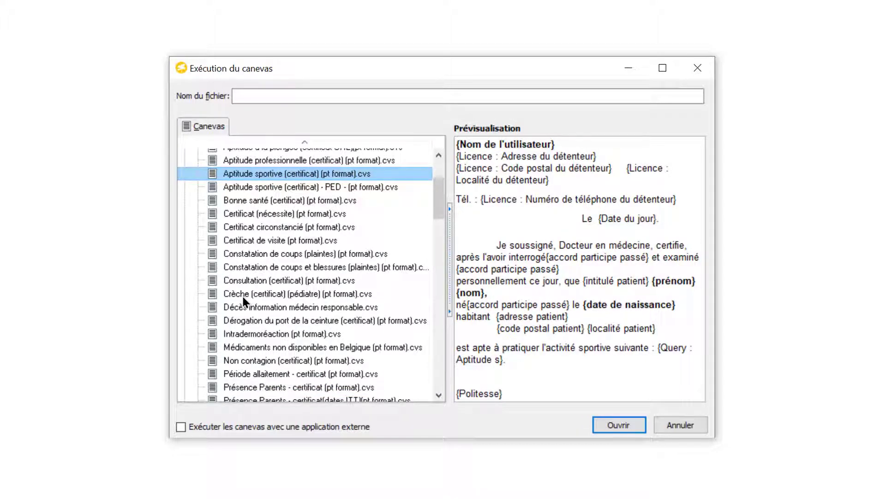
{"action": "left_click", "coordinate": [603, 425]}
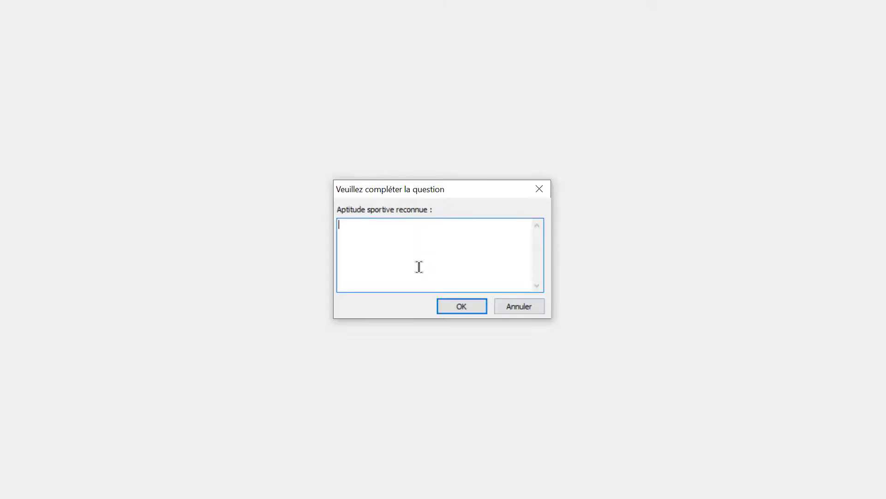
Enter "Foot" as the recognised sports aptitude and insert the closing formula "Très cordialement," in the certificate
{"action": "type", "text": "F"}
{"action": "type", "text": "oot"}
{"action": "key", "text": "Return"}
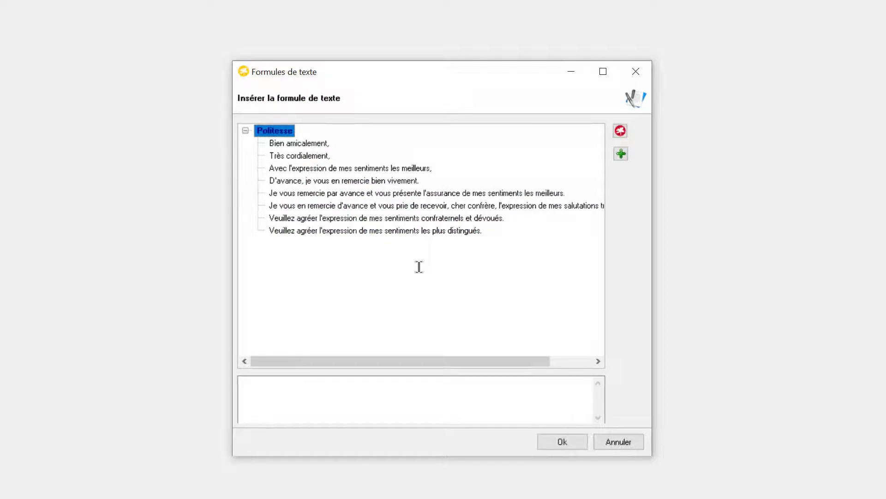
{"action": "key", "text": "Down"}
{"action": "key", "text": "Down"}
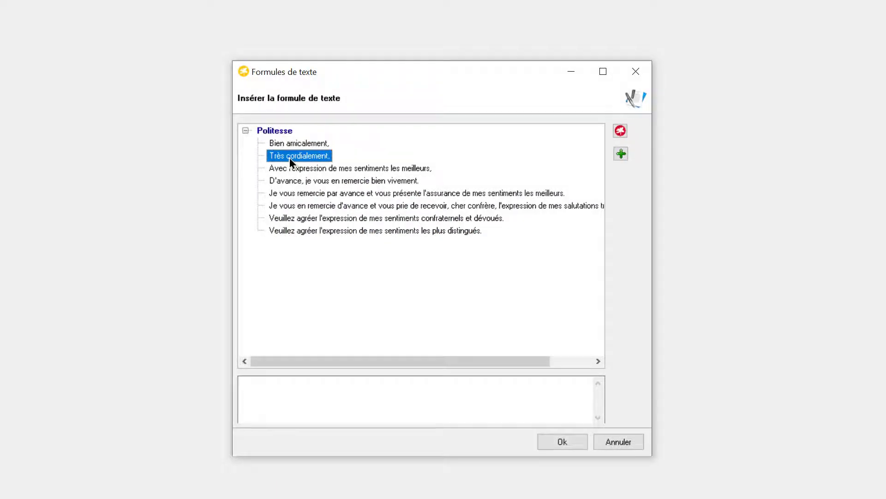
{"action": "left_click", "coordinate": [289, 157]}
{"action": "left_click", "coordinate": [562, 441]}
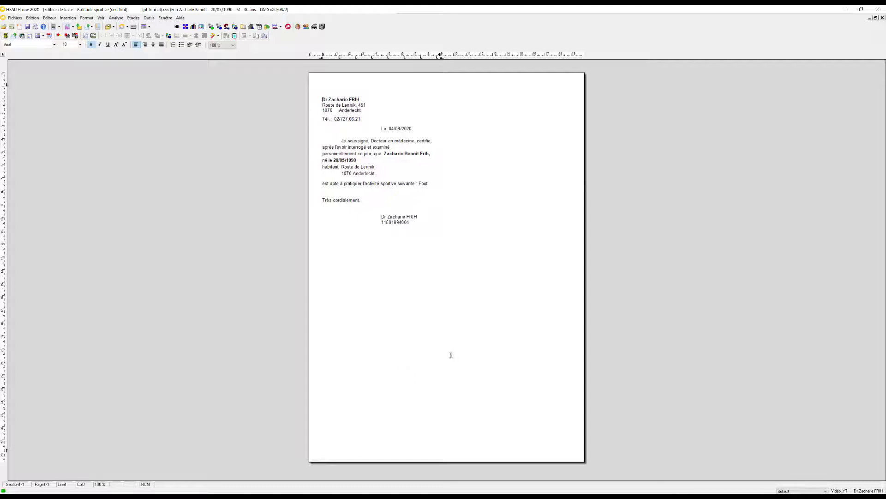
{"action": "mouse_move", "coordinate": [455, 346]}
{"action": "left_mouse_down"}
{"action": "mouse_move", "coordinate": [457, 253]}
{"action": "mouse_move", "coordinate": [323, 97]}
{"action": "left_mouse_up"}
{"action": "left_click", "coordinate": [381, 183]}
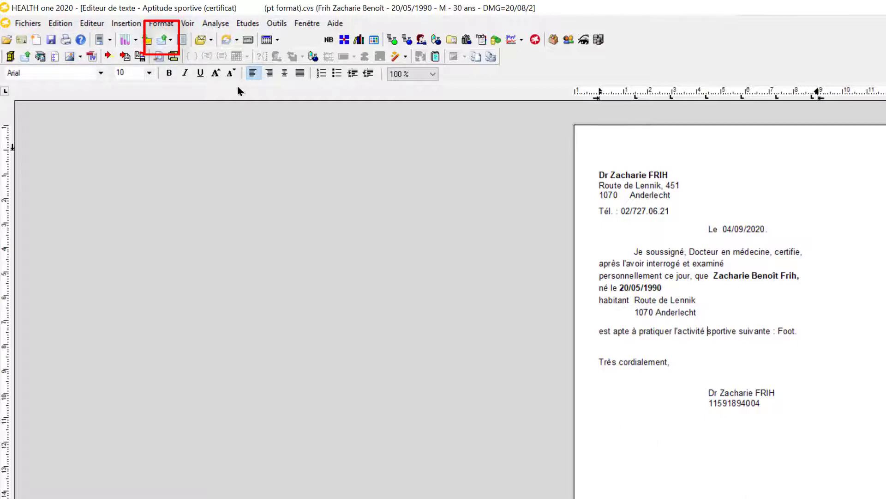
{"action": "left_click", "coordinate": [170, 40]}
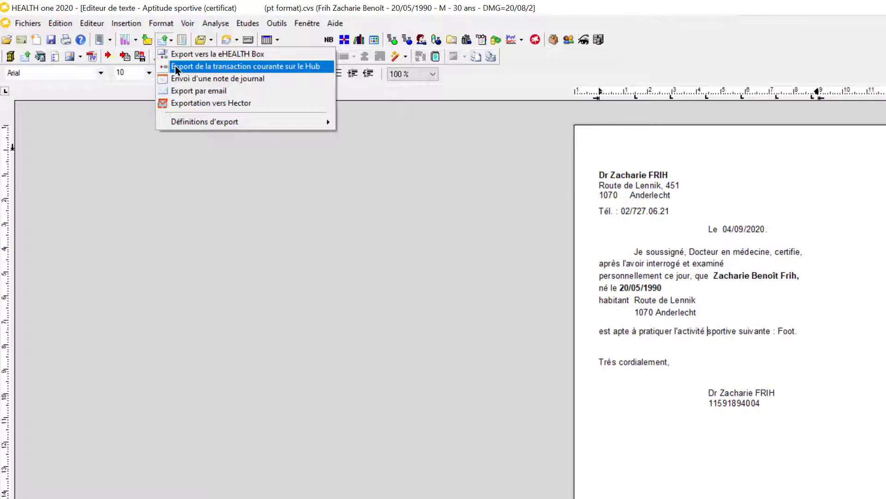
{"action": "left_click", "coordinate": [206, 183]}
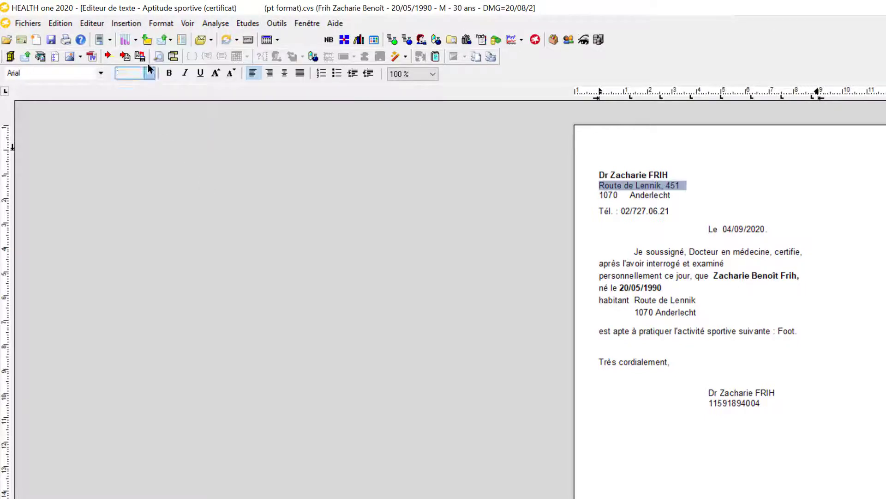
Try to send the certificate as an eHEALTH Box message, entering the recipient's name, and close the message window
{"action": "left_click", "coordinate": [166, 43]}
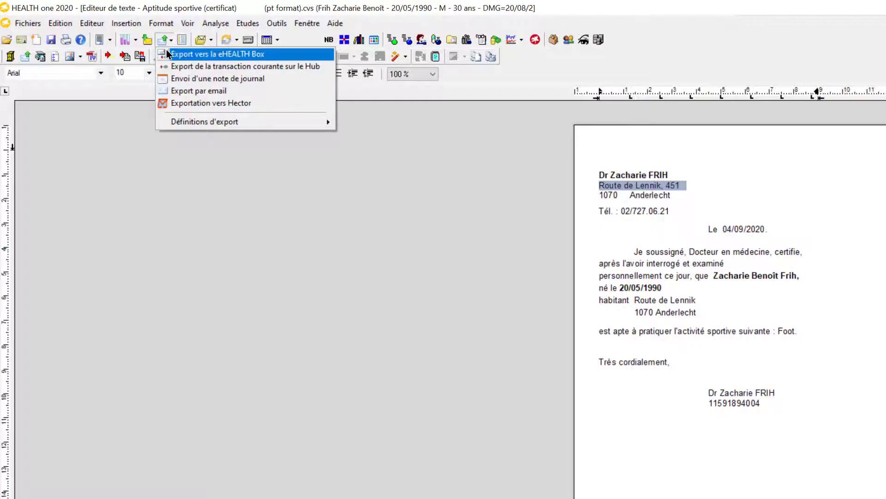
{"action": "left_click", "coordinate": [167, 54]}
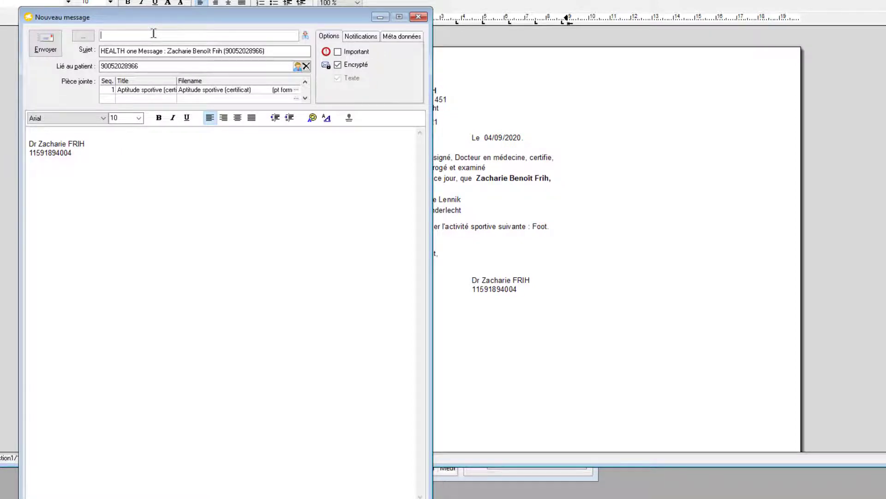
{"action": "type", "text": "Albert"}
{"action": "left_click", "coordinate": [169, 53]}
{"action": "left_click", "coordinate": [38, 51]}
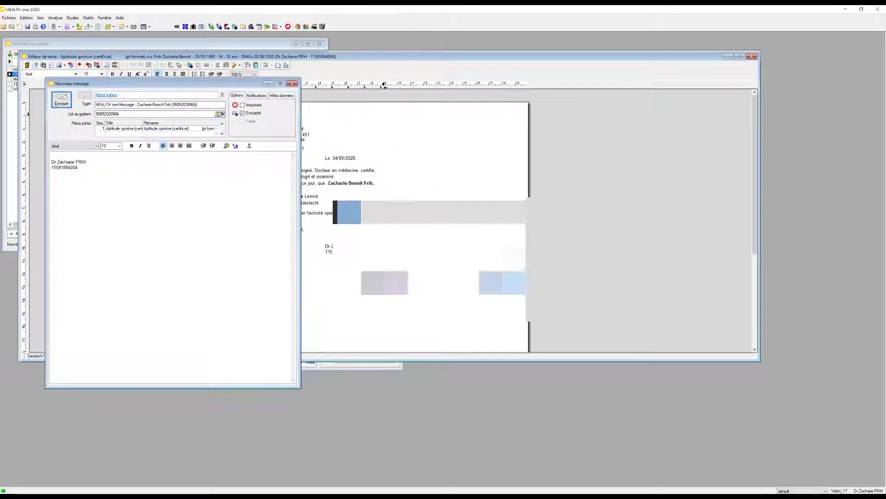
{"action": "left_click", "coordinate": [291, 83]}
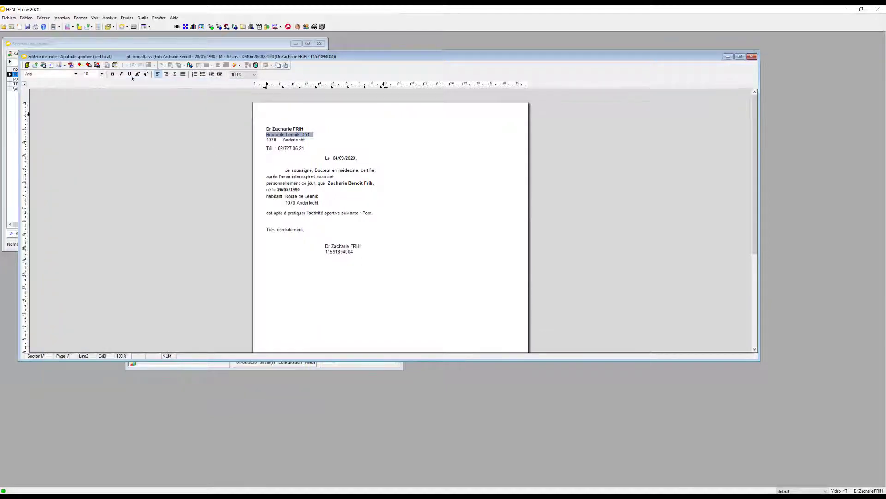
Export the current transaction to the Hub as a "Rapport de consultation" with the certificate linked
{"action": "left_click", "coordinate": [92, 26]}
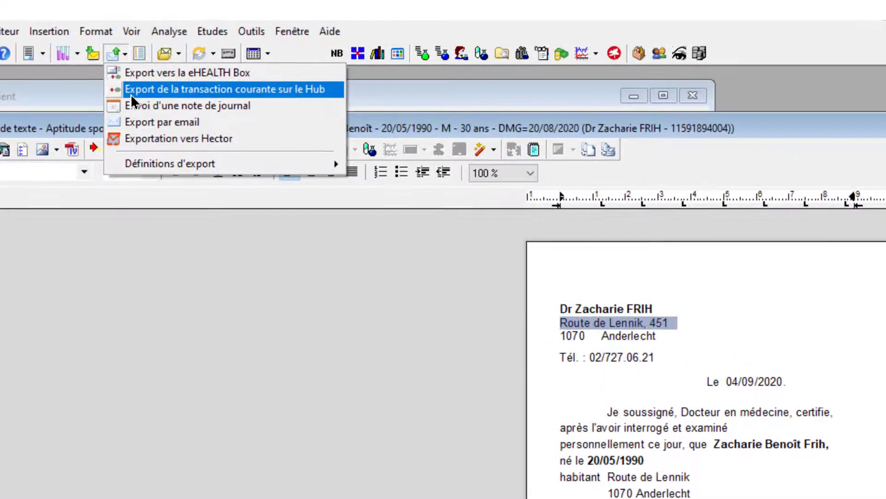
{"action": "left_click", "coordinate": [131, 89]}
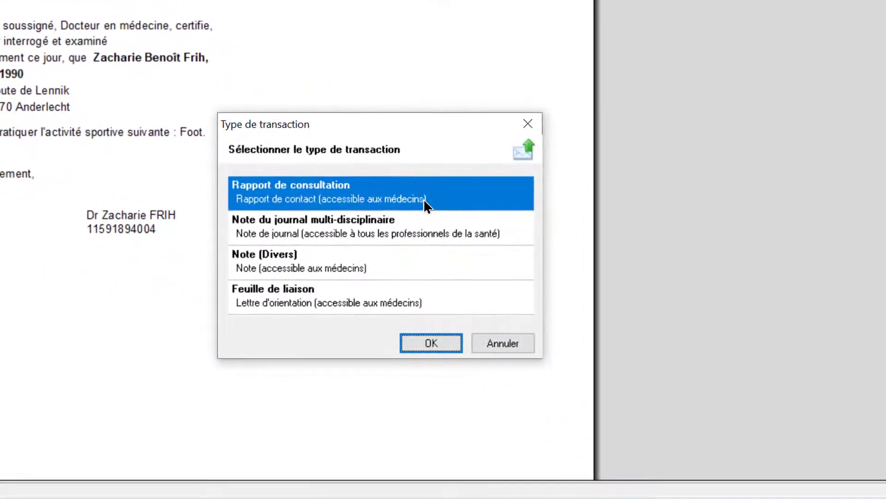
{"action": "left_click", "coordinate": [431, 342]}
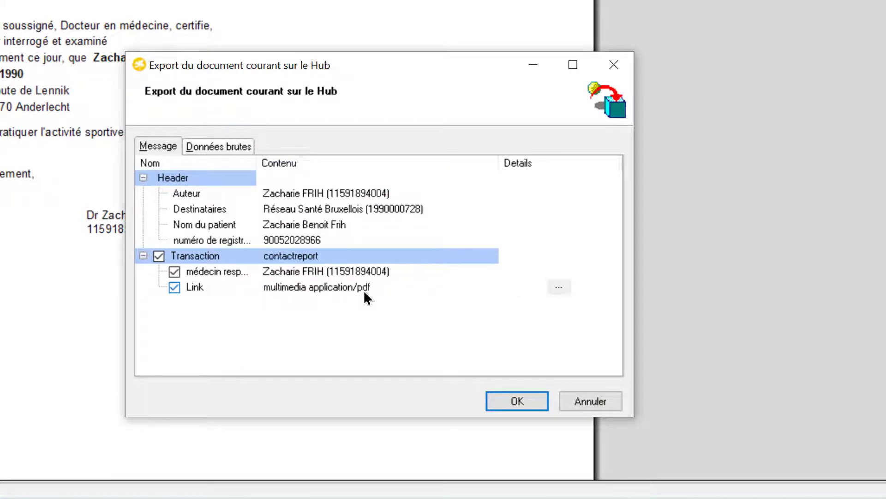
{"action": "left_click", "coordinate": [511, 401]}
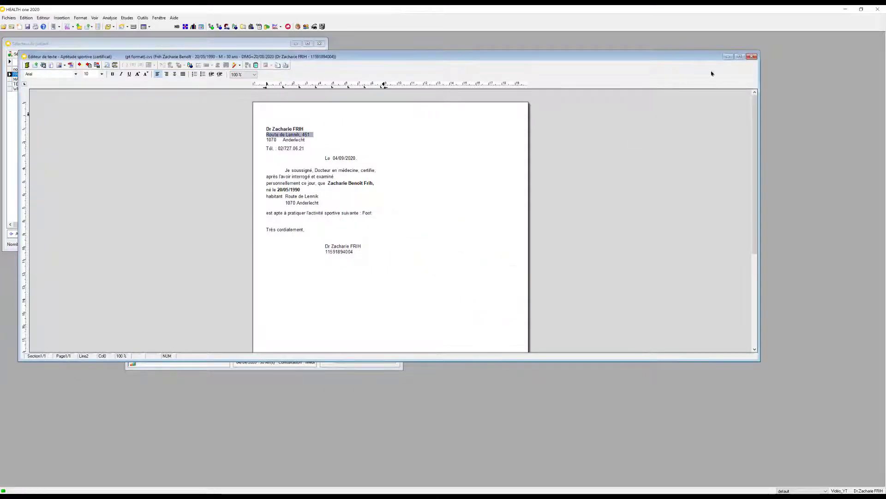
Close the certificate and archive it in the record as a multimedia object in PDF format under the item "document archivé"
{"action": "left_click", "coordinate": [754, 58]}
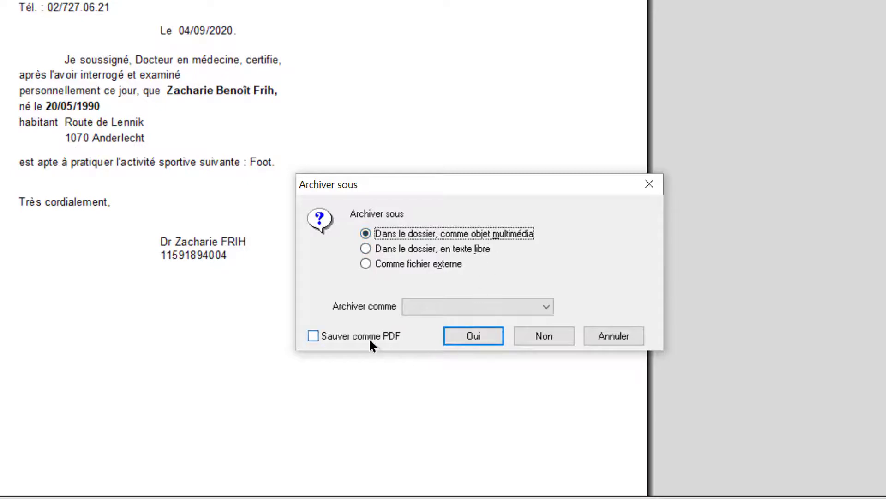
{"action": "left_click", "coordinate": [392, 336]}
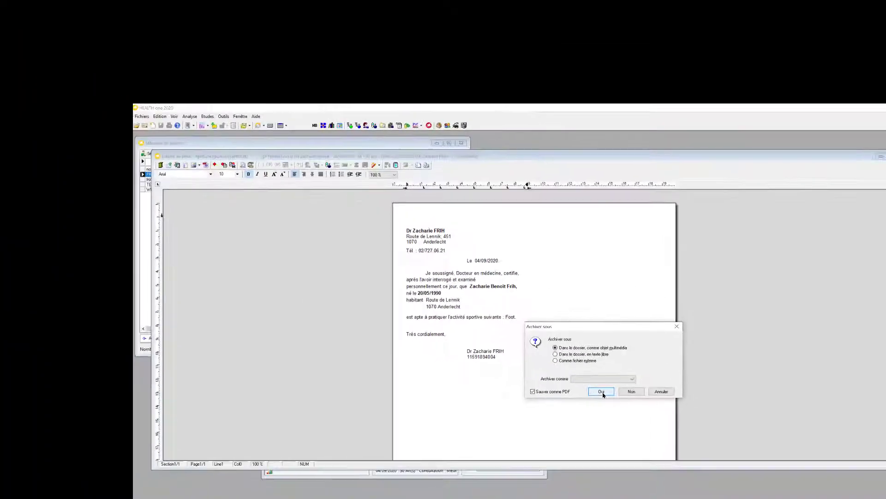
{"action": "left_click", "coordinate": [473, 335]}
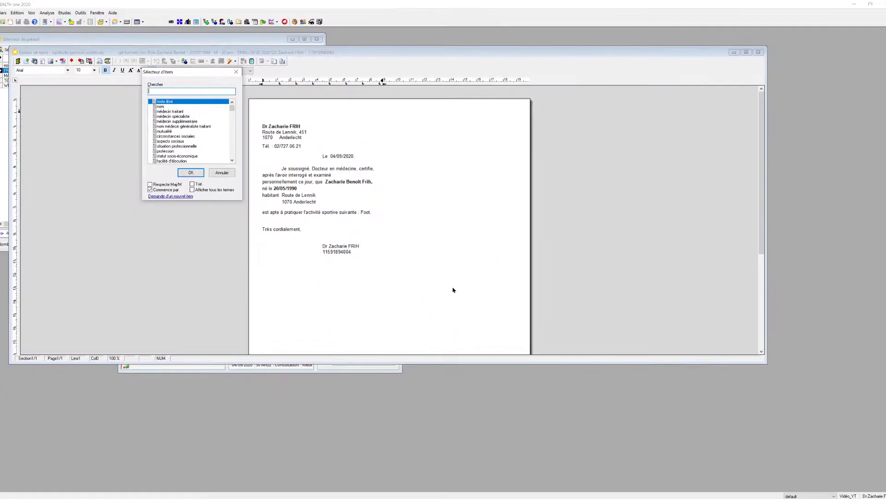
{"action": "type", "text": "certif"}
{"action": "key", "text": "Return"}
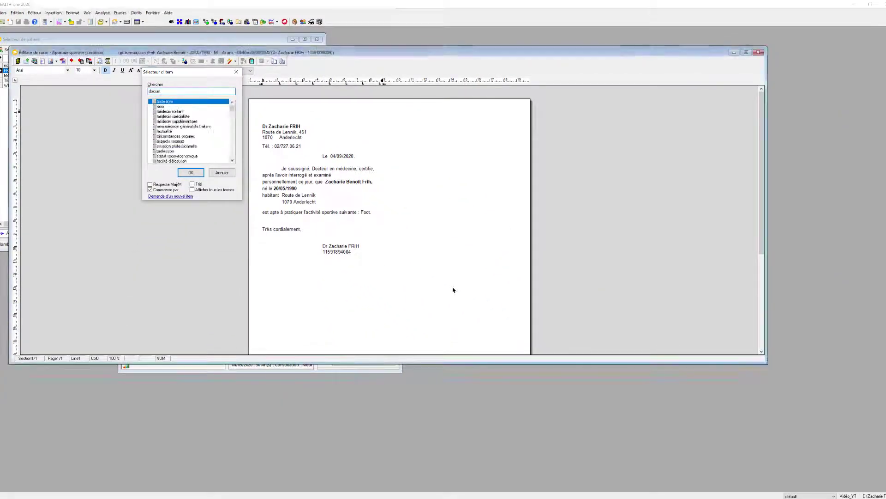
{"action": "left_click", "coordinate": [463, 284]}
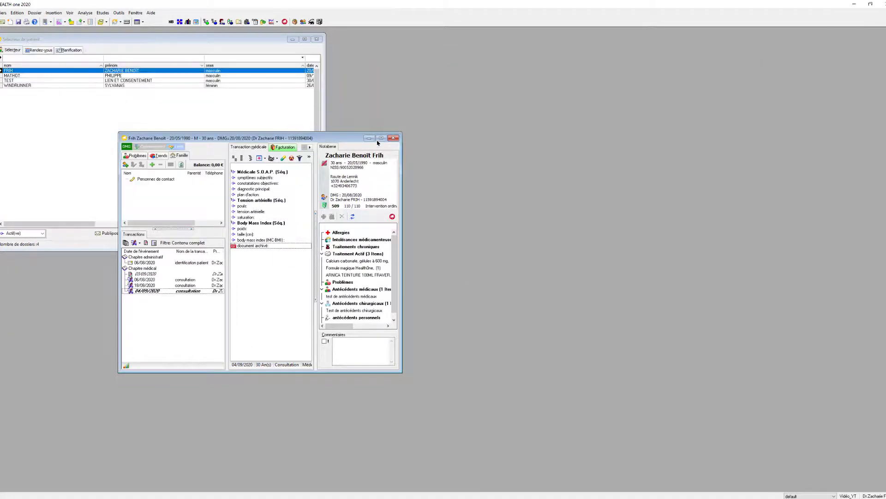
Maximise the patient record, preview the archived sports aptitude PDF and close the preview
{"action": "left_click", "coordinate": [381, 138]}
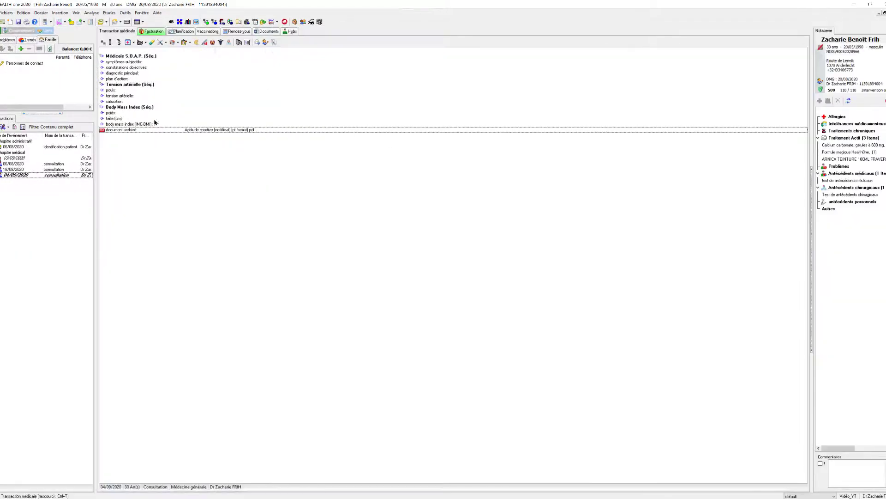
{"action": "double_click", "coordinate": [203, 131]}
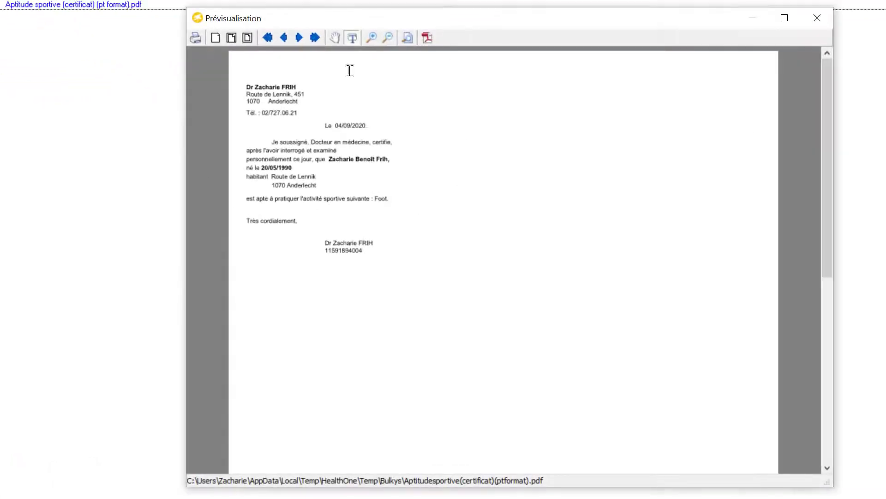
{"action": "left_click", "coordinate": [817, 17]}
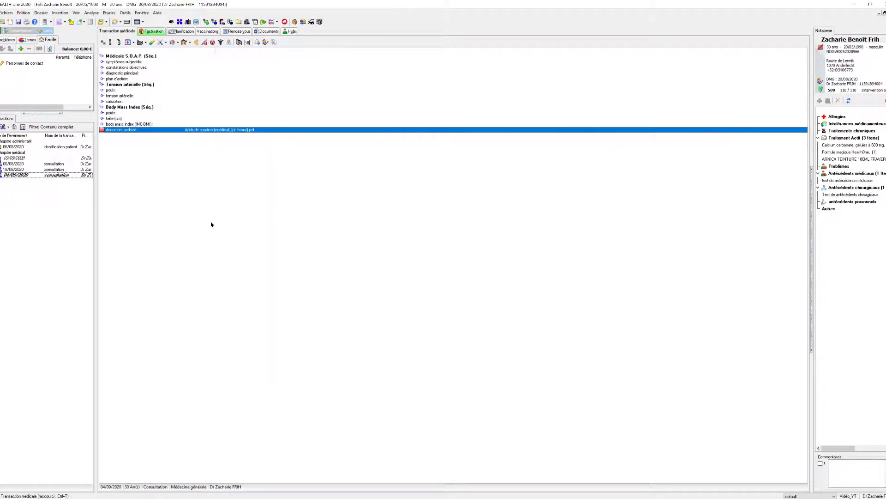
Set "document archivé" as the item used for saving templates in the Canevas archiving options and save the options
{"action": "left_click", "coordinate": [128, 13]}
{"action": "left_click", "coordinate": [145, 37]}
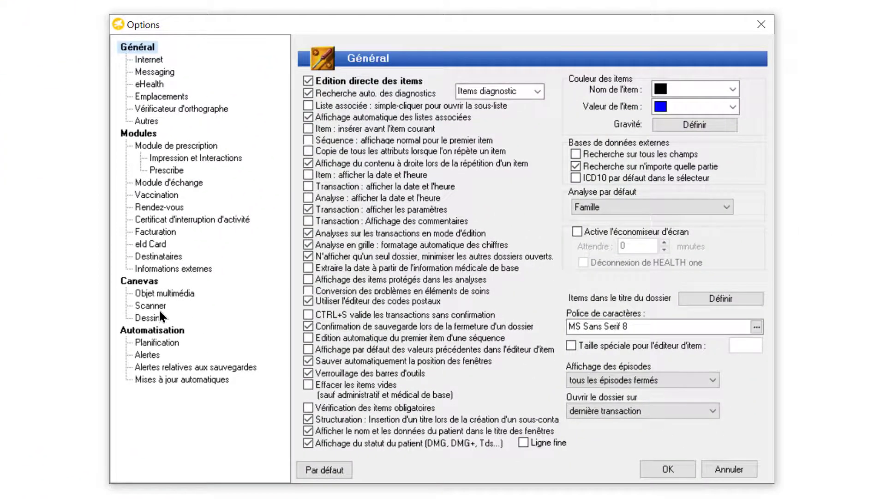
{"action": "left_click", "coordinate": [148, 282]}
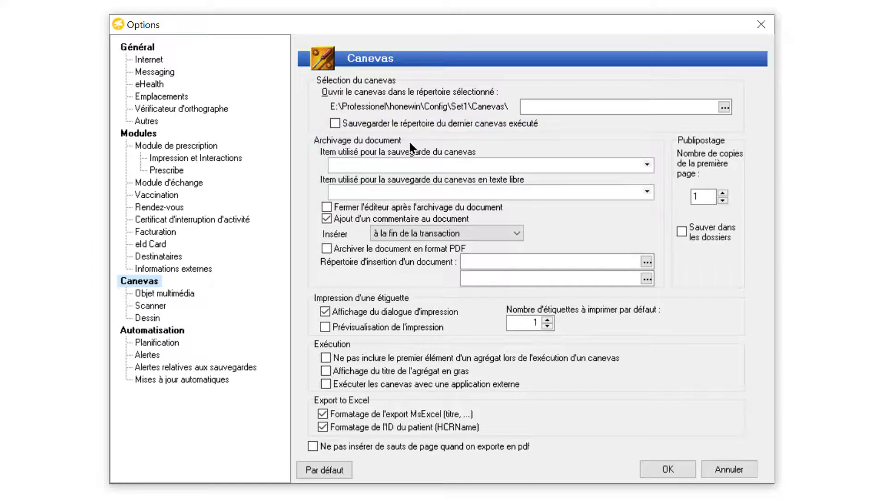
{"action": "left_click", "coordinate": [427, 161]}
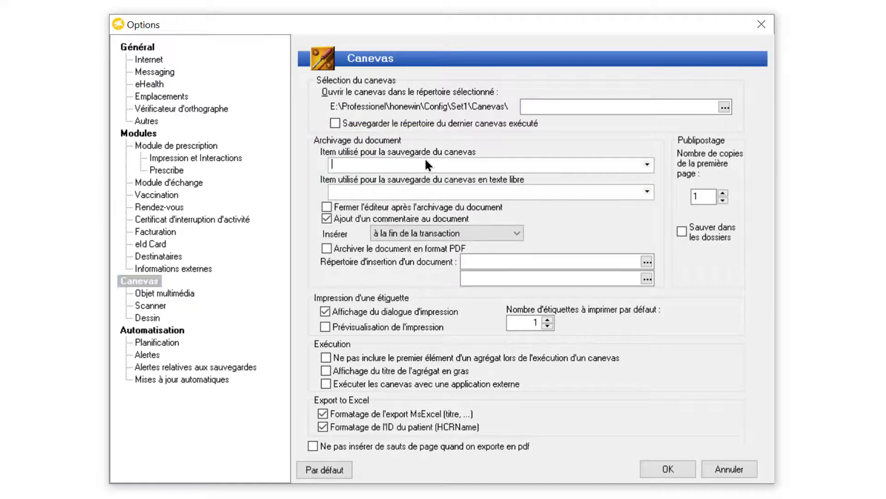
{"action": "type", "text": "document archivé"}
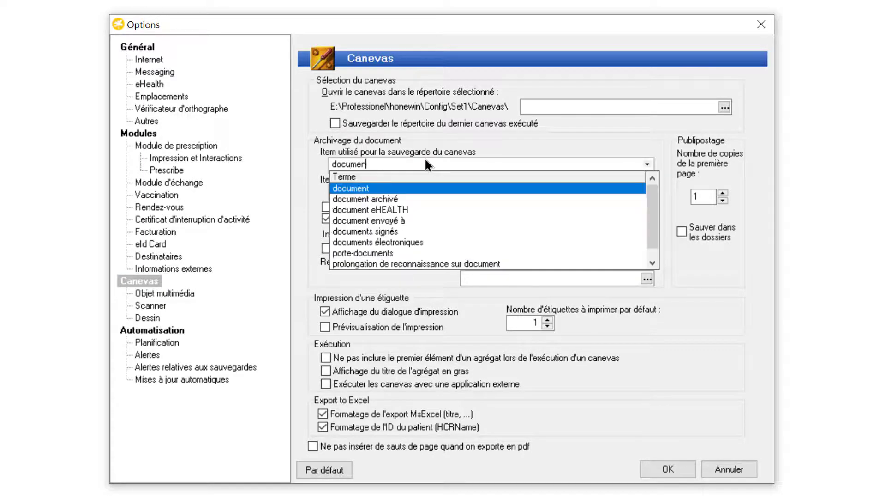
{"action": "key", "text": "Return"}
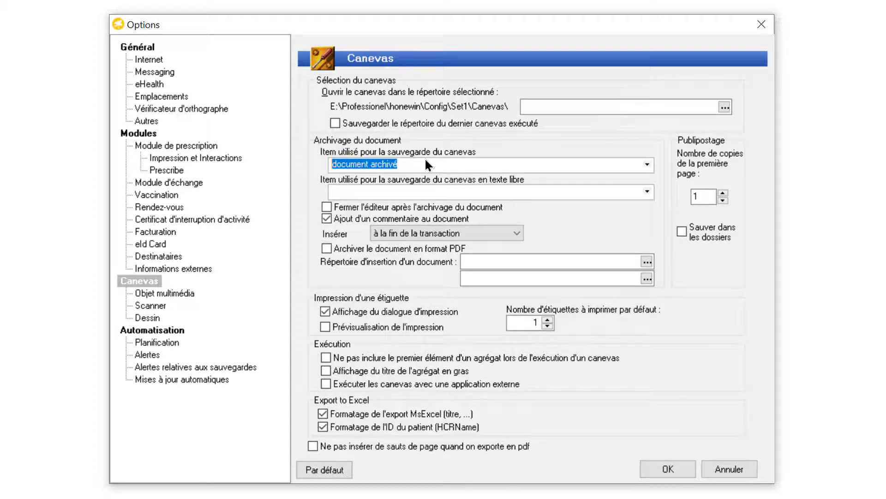
{"action": "left_click", "coordinate": [670, 469]}
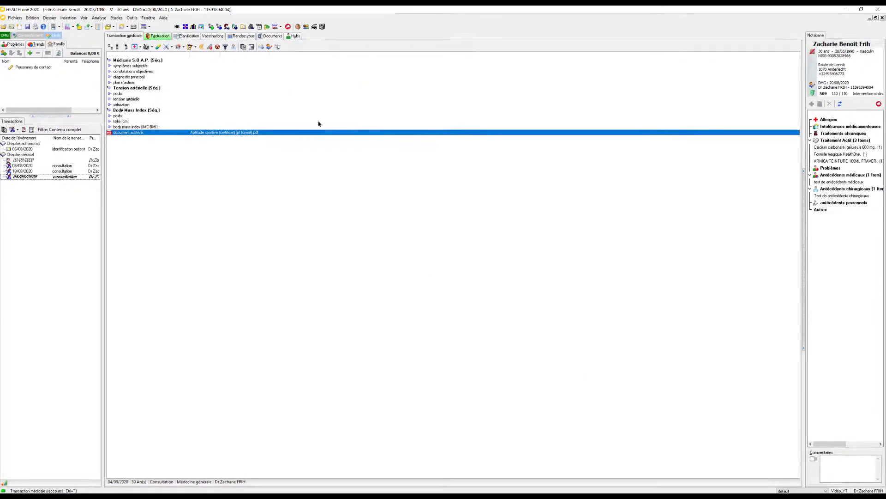
Preview the certificate attached to the doctor's 04/09/2020 contact report on the Hub, close the preview and return to the medical transaction
{"action": "left_click", "coordinate": [293, 36]}
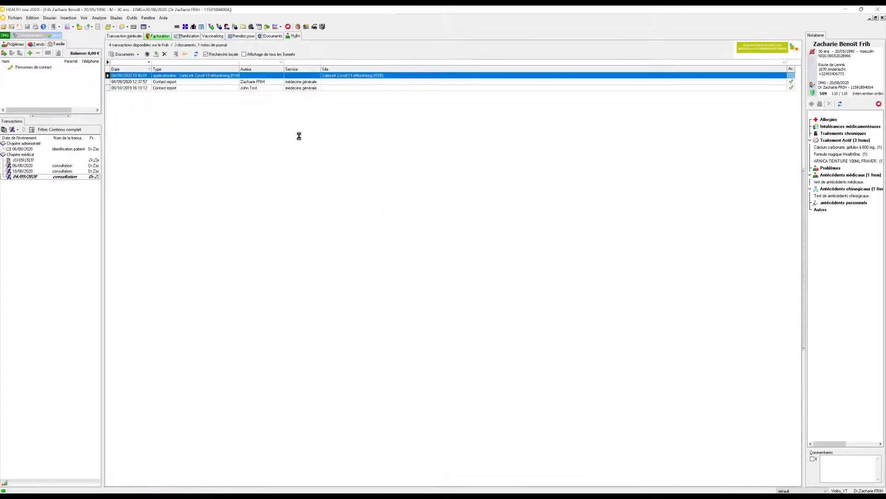
{"action": "left_click", "coordinate": [260, 83]}
{"action": "double_click", "coordinate": [260, 83]}
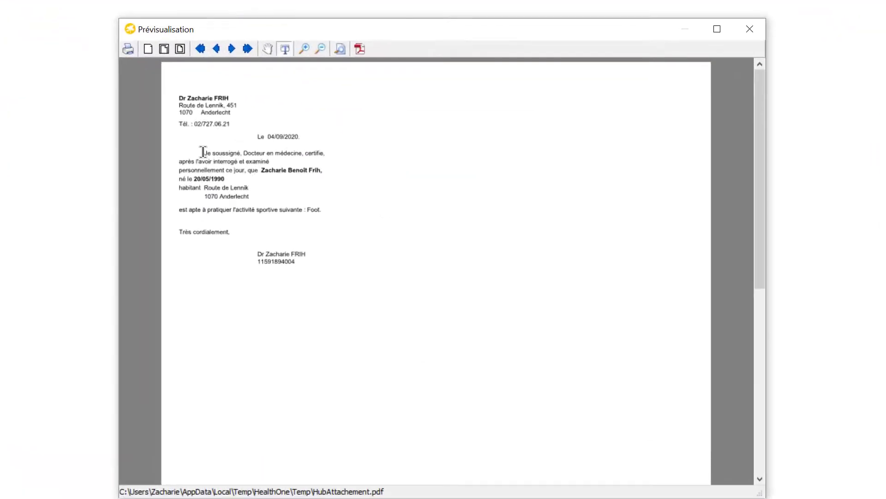
{"action": "left_click_drag", "start_coordinate": [180, 90], "coordinate": [320, 284]}
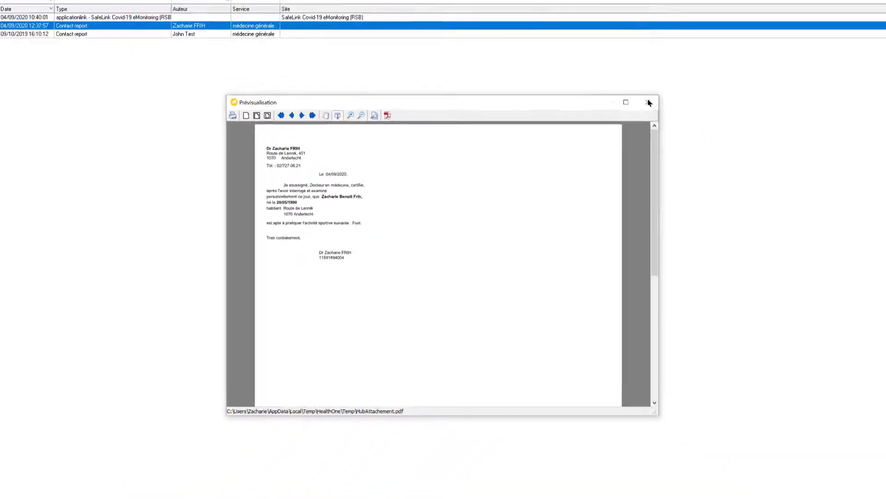
{"action": "left_click", "coordinate": [597, 137]}
{"action": "left_click", "coordinate": [116, 31]}
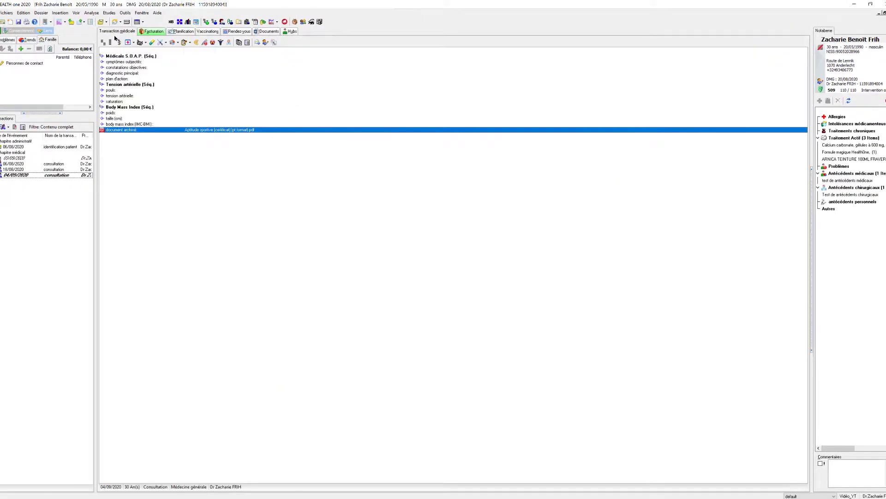